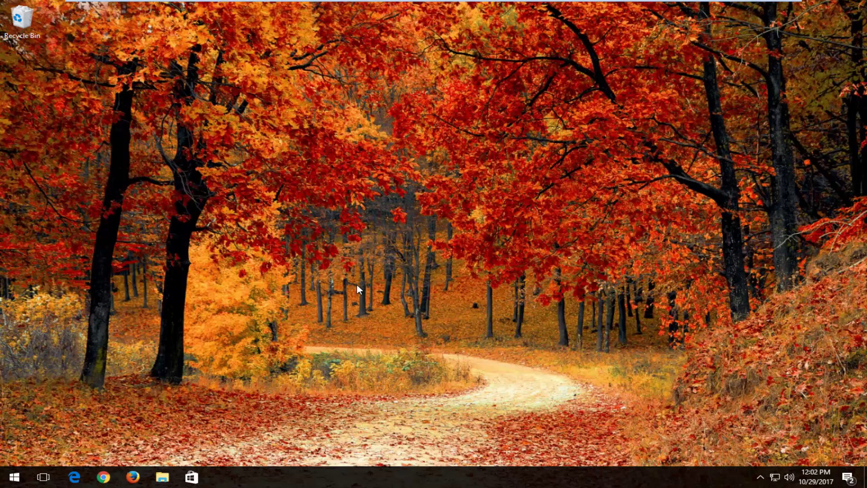
Open Settings from Start search and go to System > Display, showing Multiple displays at 1440 × 900.
left_click(7, 483)
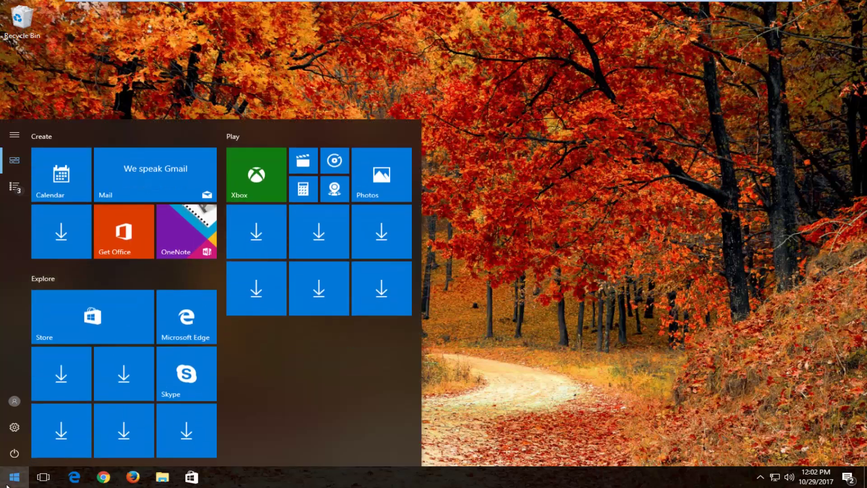
type("settings")
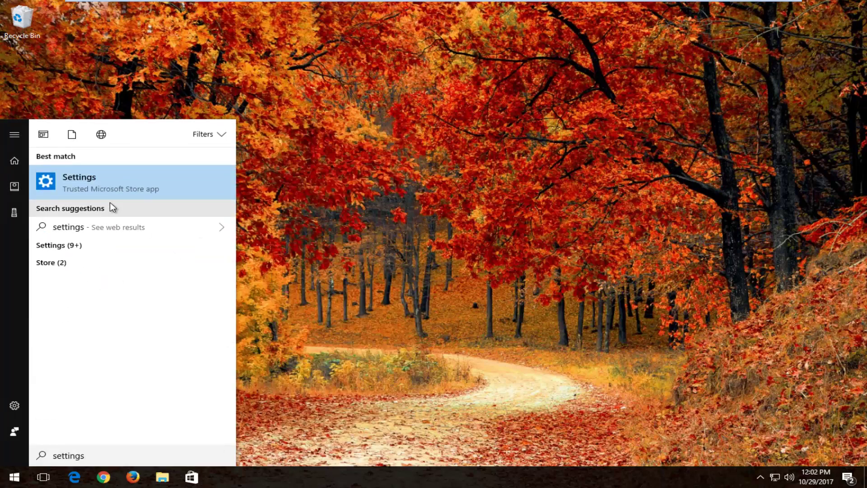
left_click(94, 184)
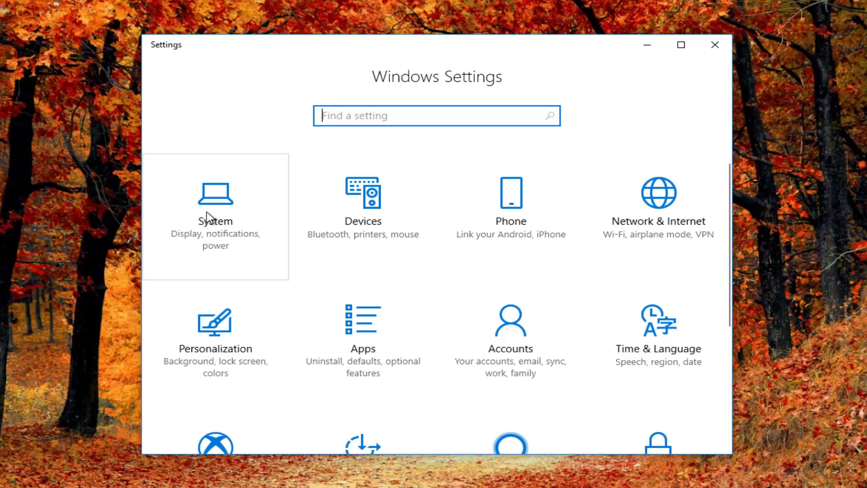
left_click(230, 216)
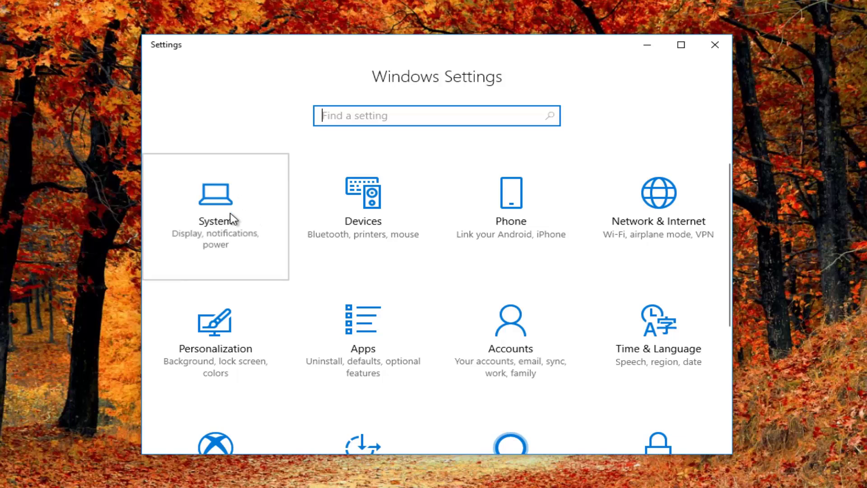
left_click(196, 187)
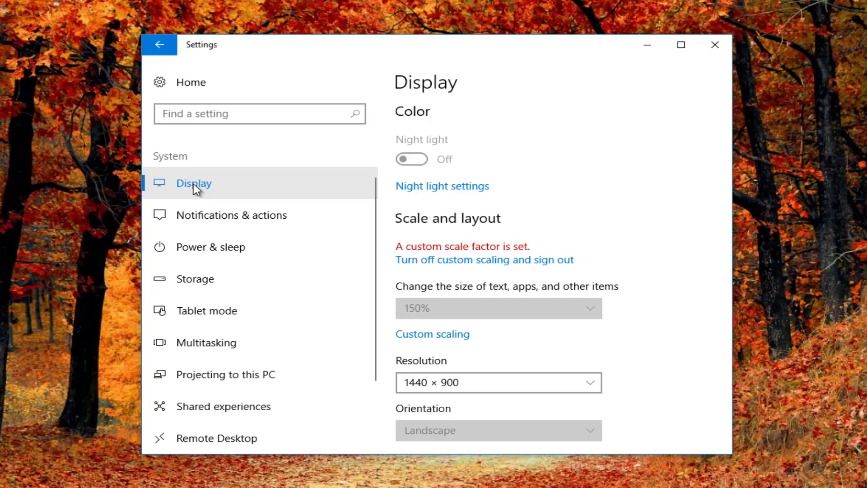
scroll(714, 258, "down", 5)
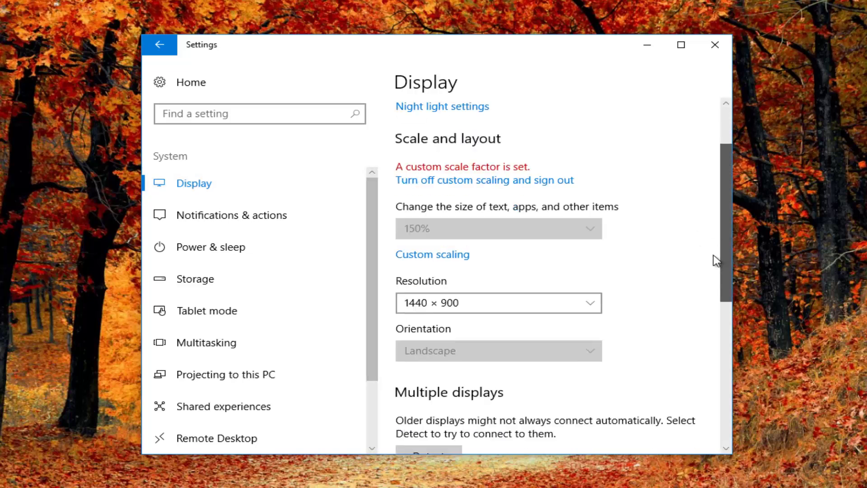
scroll(718, 293, "down", 4)
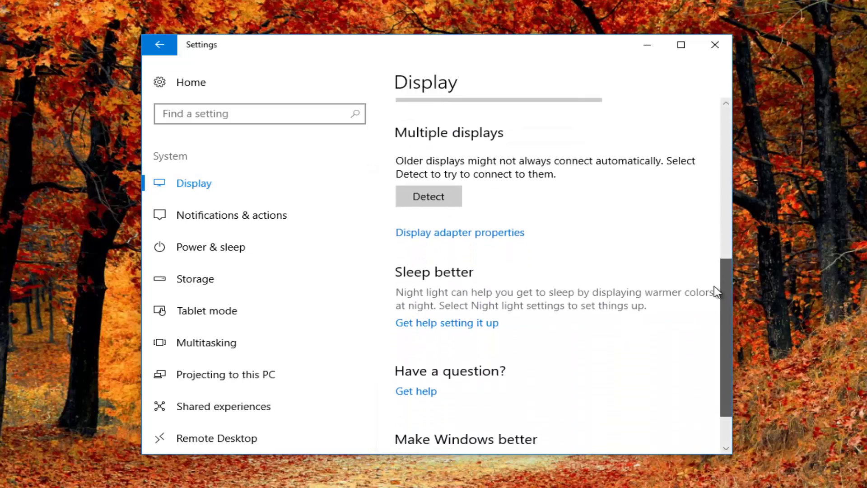
scroll(718, 291, "up", 3)
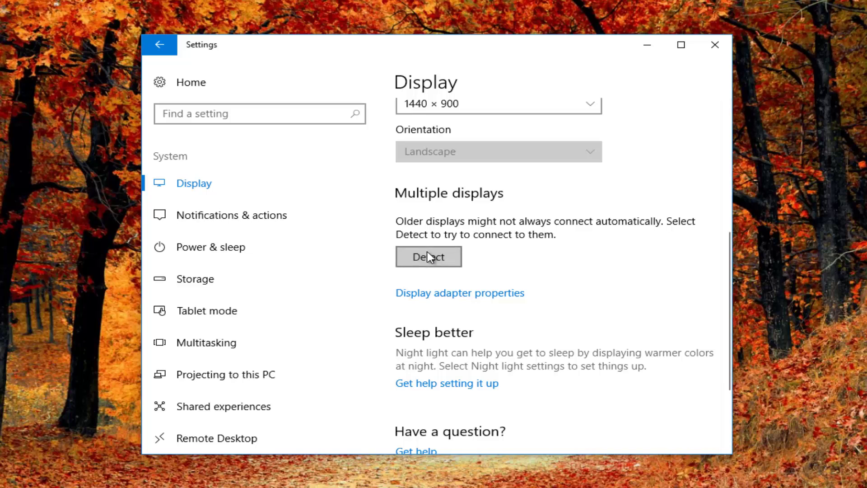
Run Detect under Multiple displays twice; no second monitor is found.
scroll(428, 257, "up", 1)
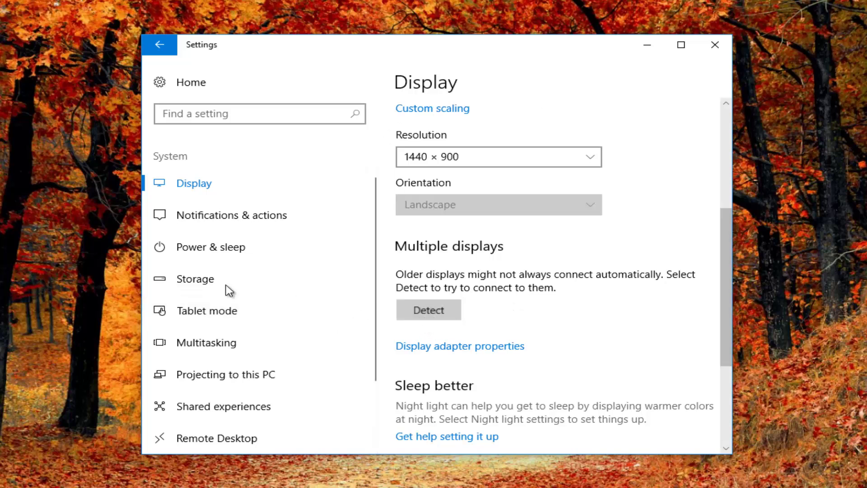
left_click(421, 299)
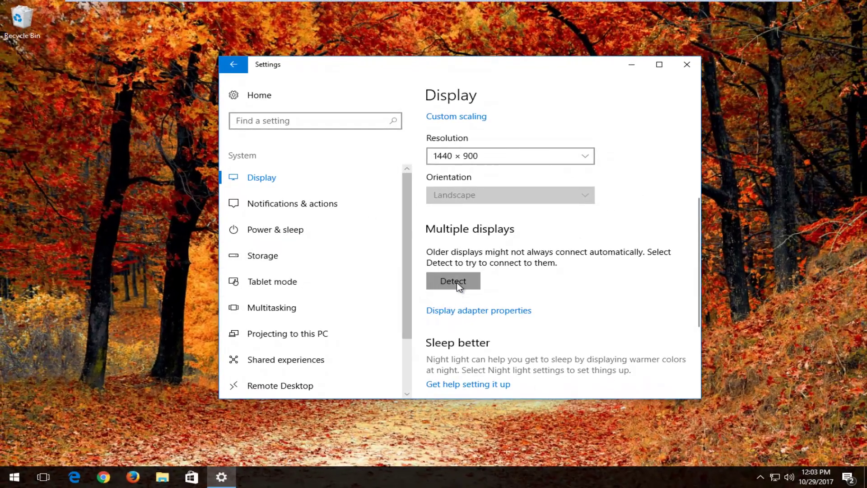
left_click(459, 287)
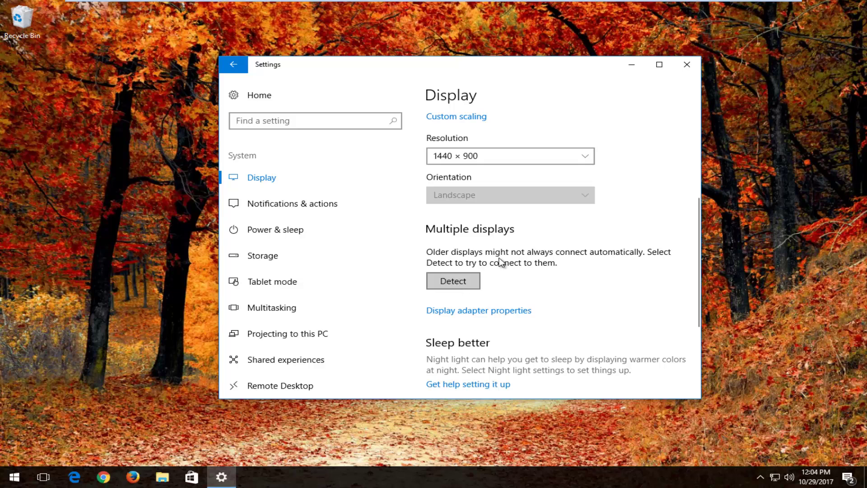
Close Settings and launch Device Manager via a 'device manager' Start search.
left_click(687, 68)
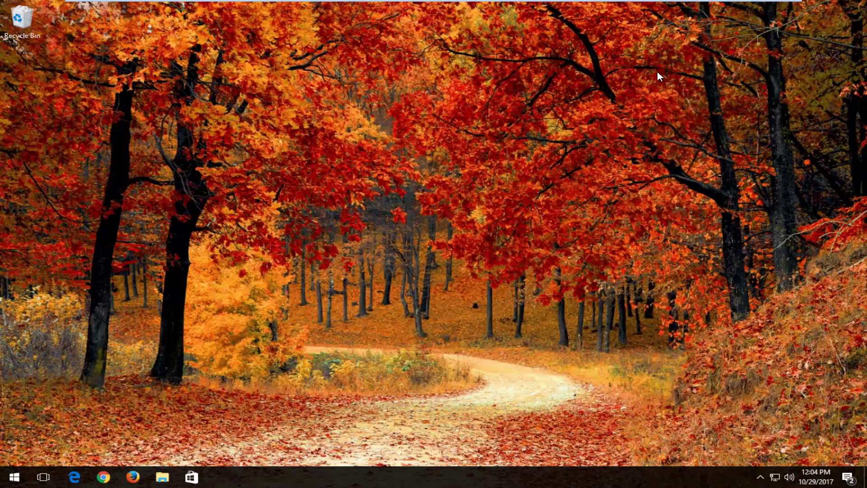
left_click(14, 477)
type("device manager")
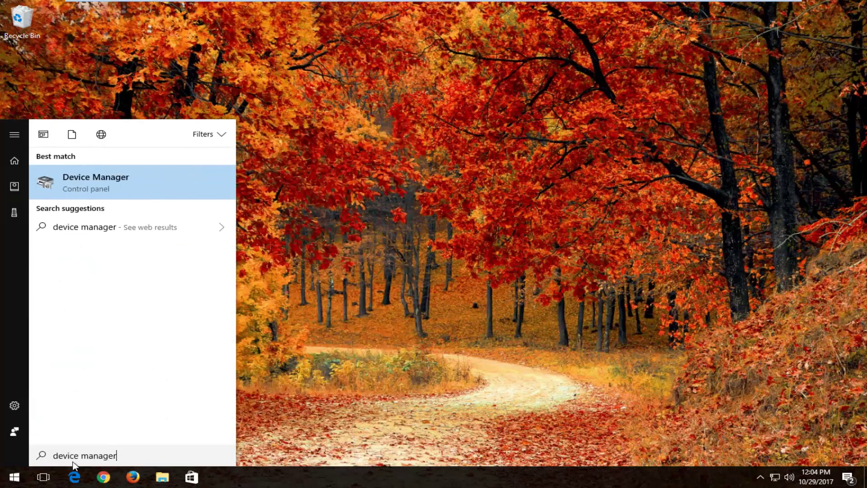
left_click(85, 175)
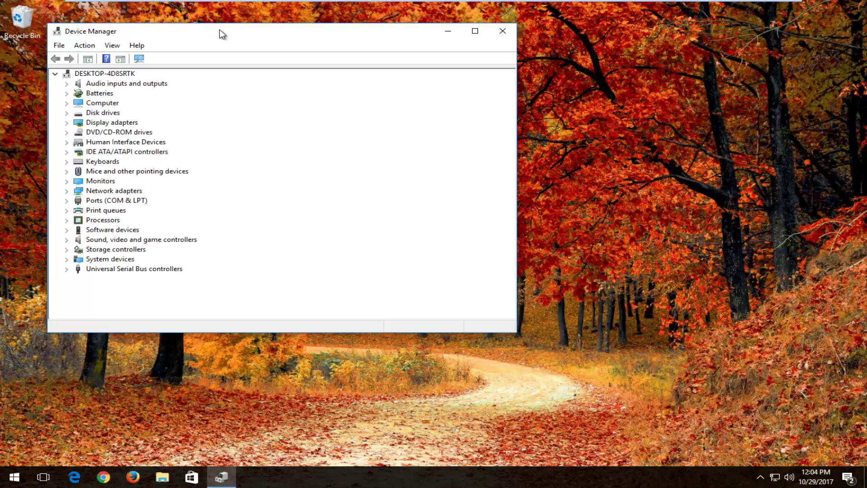
left_click_drag(218, 33, 379, 52)
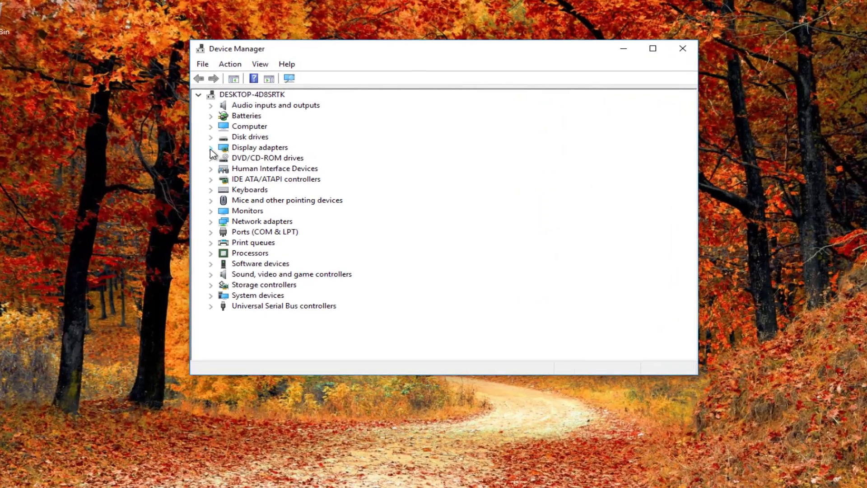
Start a driver update for the VMware SVGA 3D adapter under Display adapters.
left_click(220, 145)
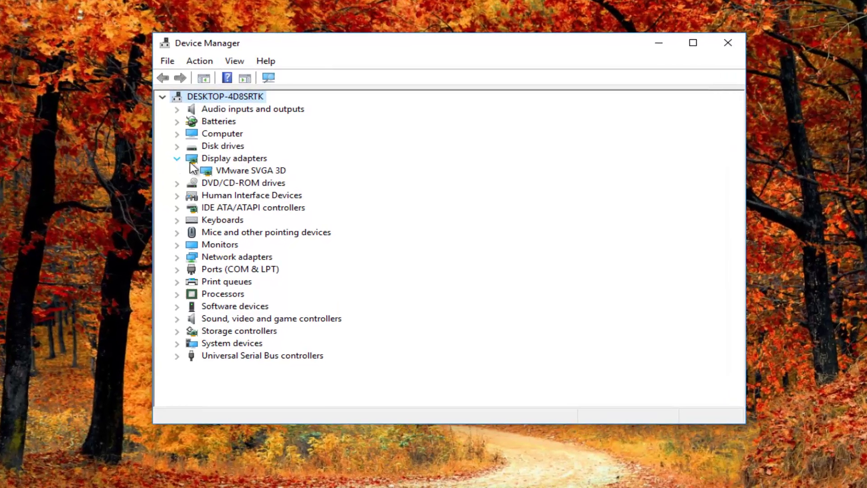
left_click(229, 159)
left_click(226, 170)
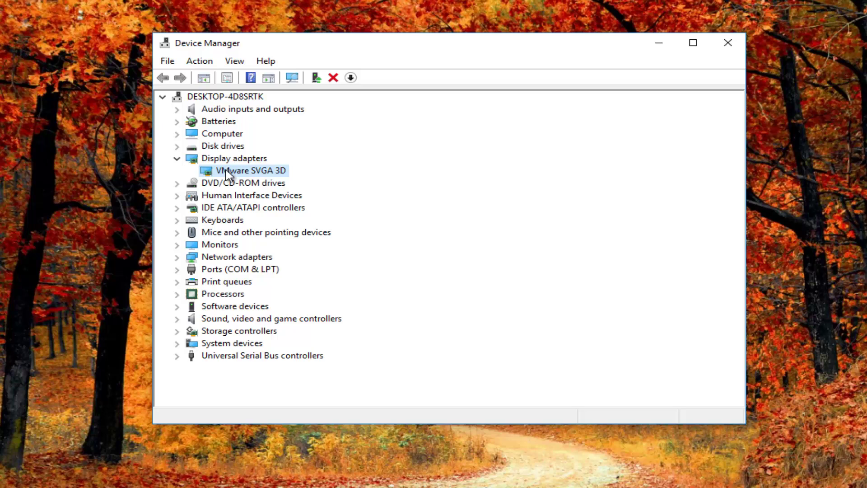
right_click(226, 170)
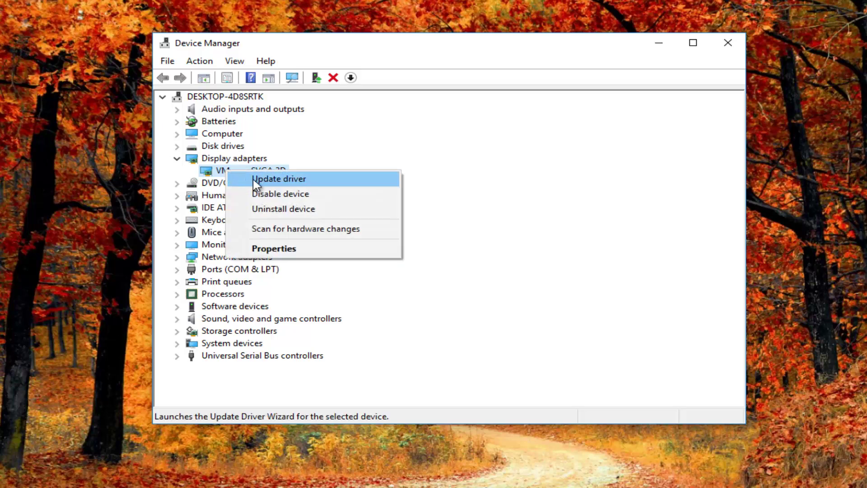
left_click(257, 179)
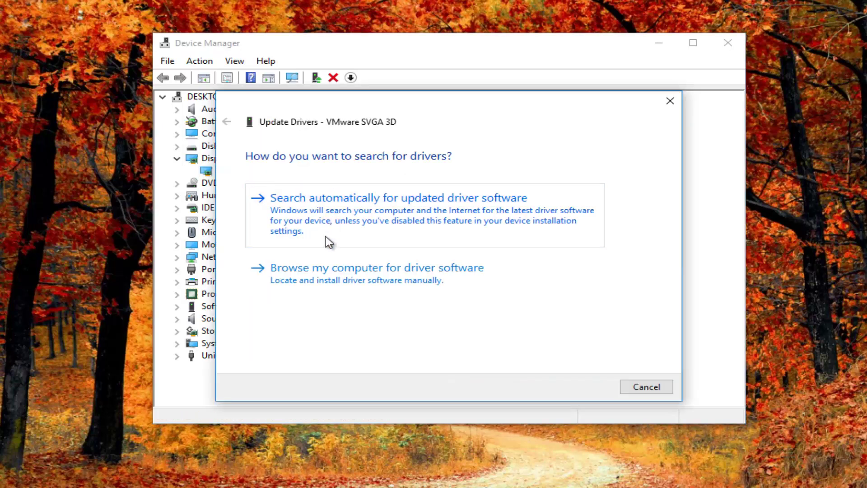
Search automatically for a newer VMware SVGA 3D driver, then close the 'already installed' result.
left_click(327, 224)
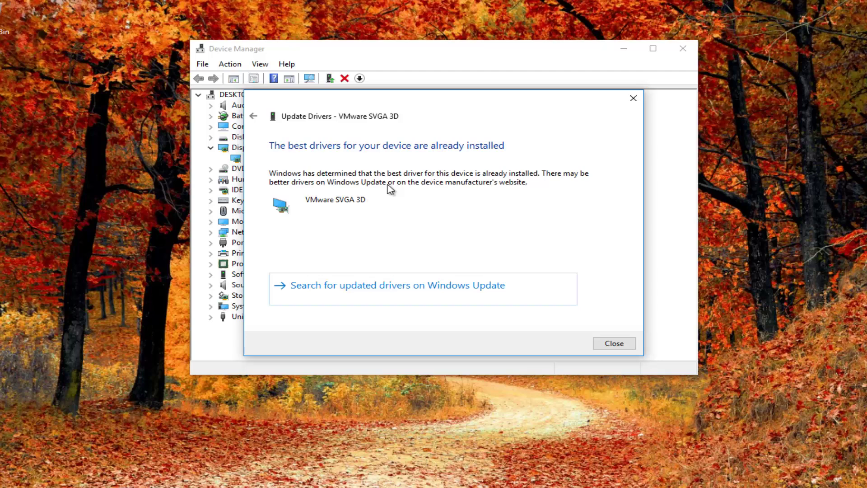
left_click(633, 98)
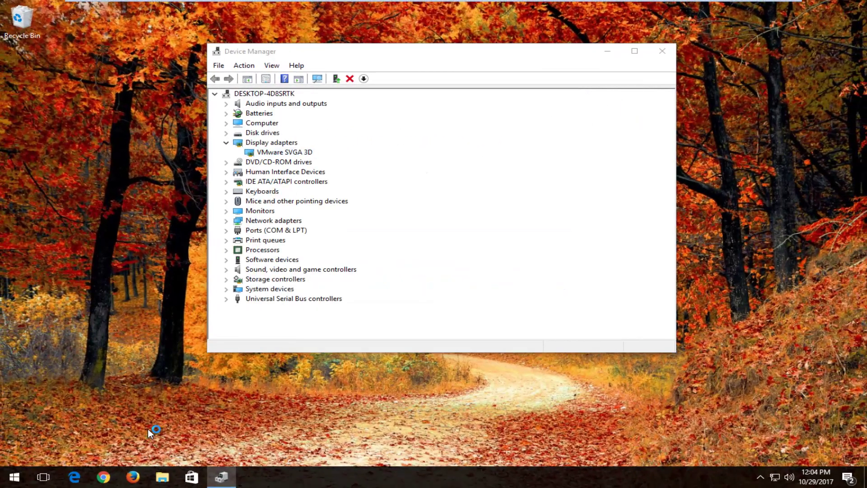
Google 'acer monitor driver' and open the 'Download Drivers and Manuals | Acer Official Site' result.
type("acer")
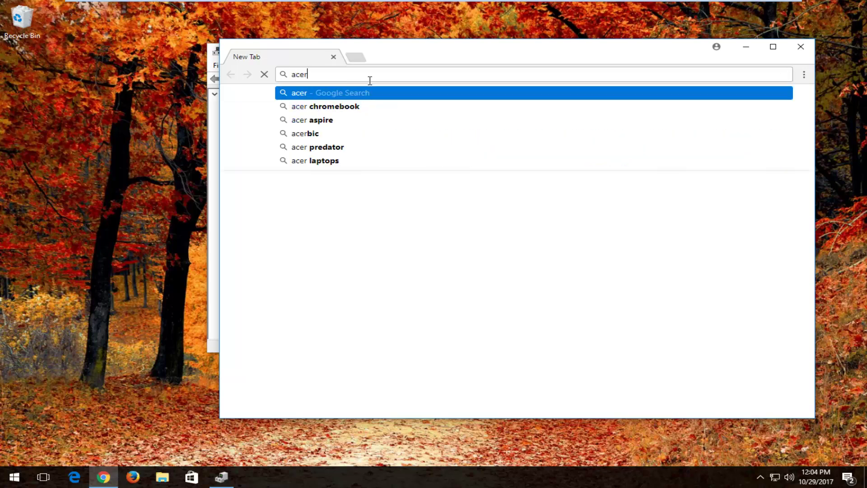
type(" monitor driver")
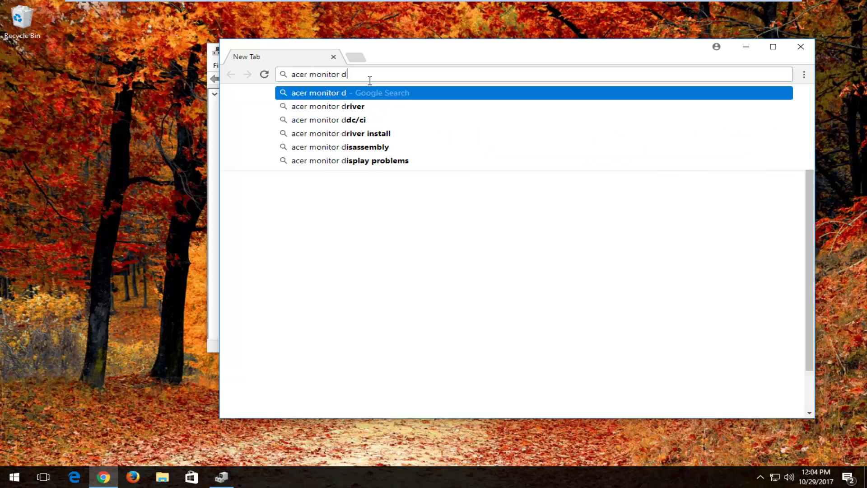
key("Return")
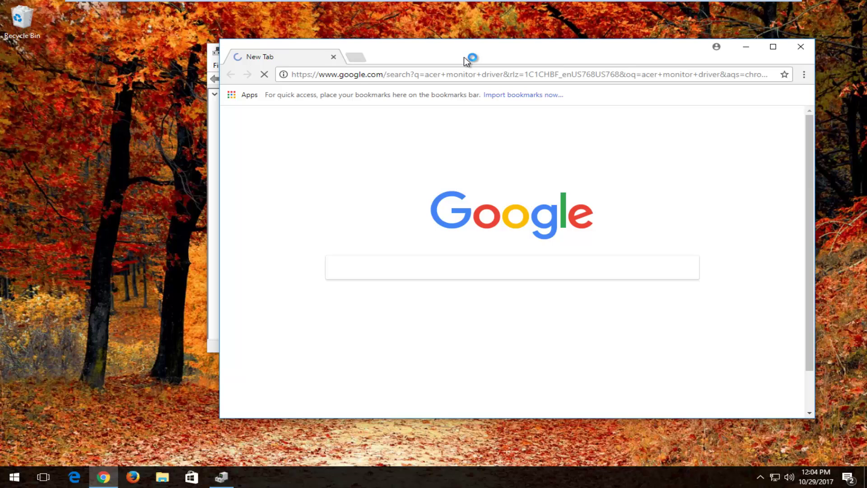
left_click_drag(464, 57, 405, 54)
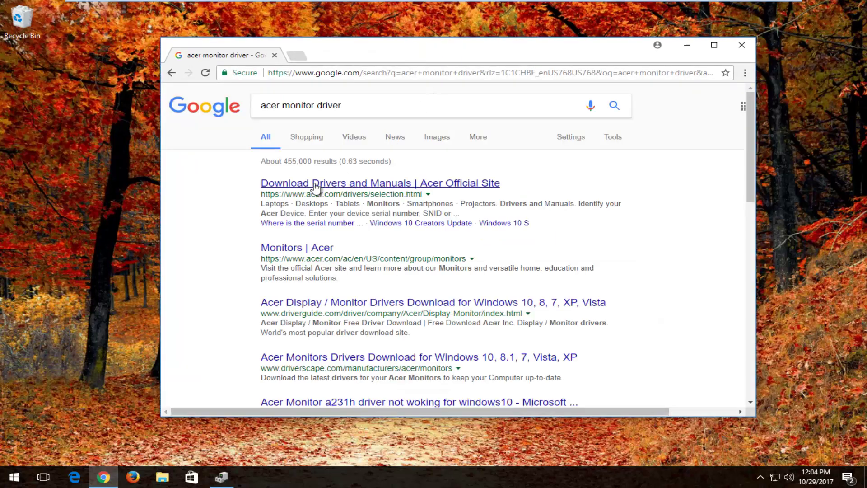
left_click(374, 183)
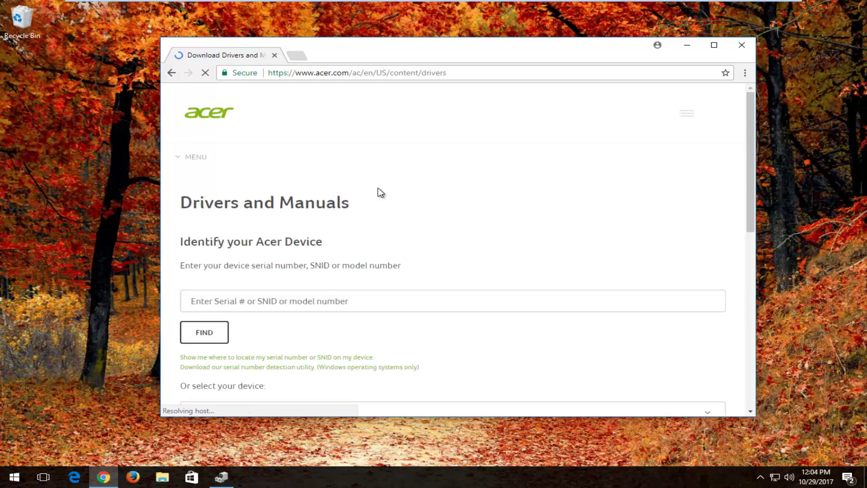
Select Category Monitor, Series CB Series and Model CB240HYK on Acer's Drivers and Manuals page.
scroll(221, 271, "down", 1)
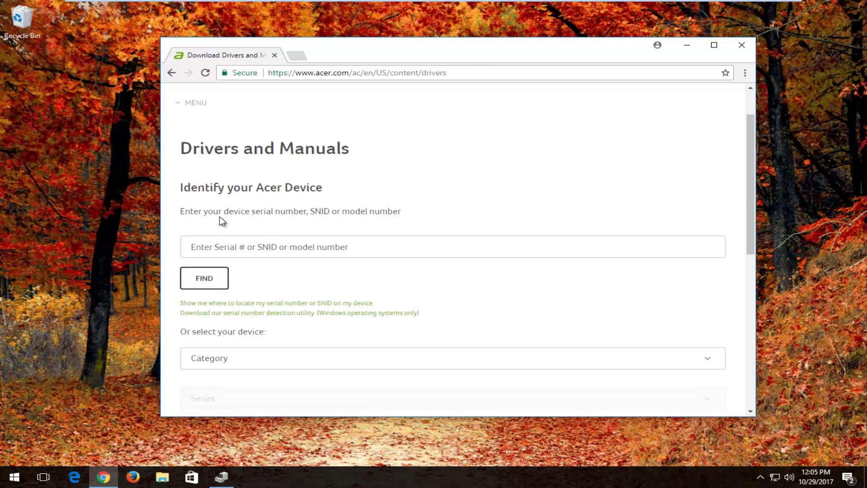
scroll(329, 215, "down", 4)
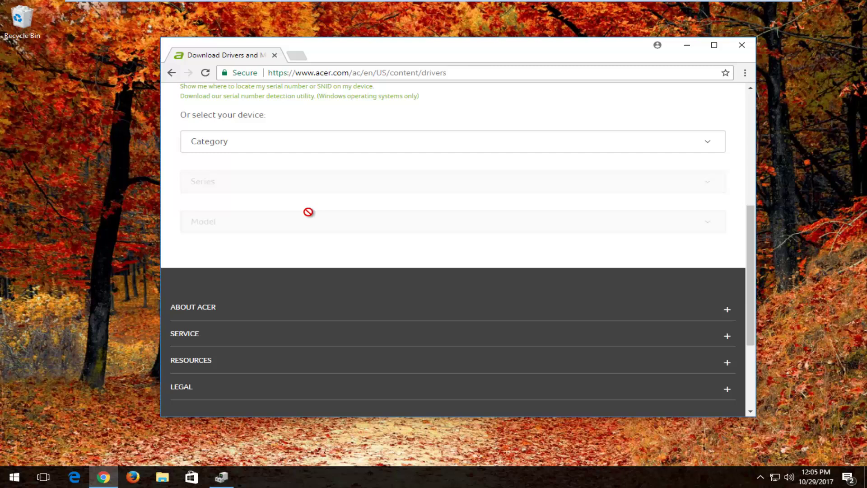
scroll(246, 246, "up", 4)
scroll(226, 226, "down", 3)
left_click(206, 195)
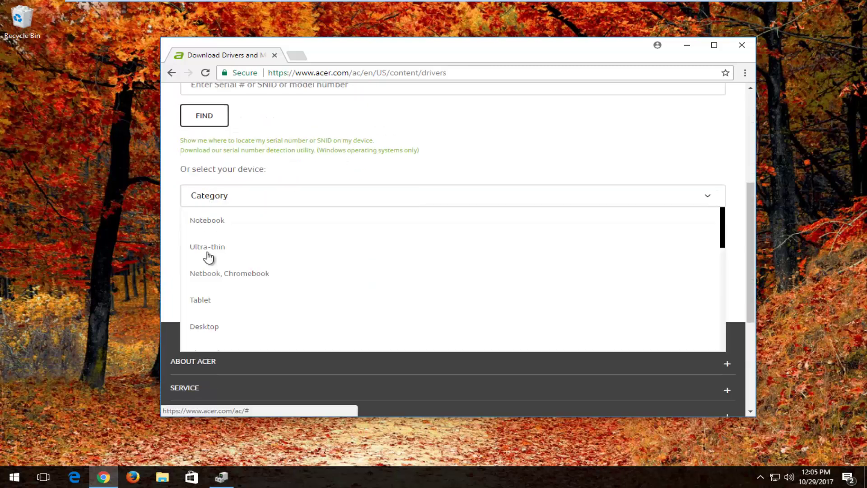
scroll(243, 275, "down", 7)
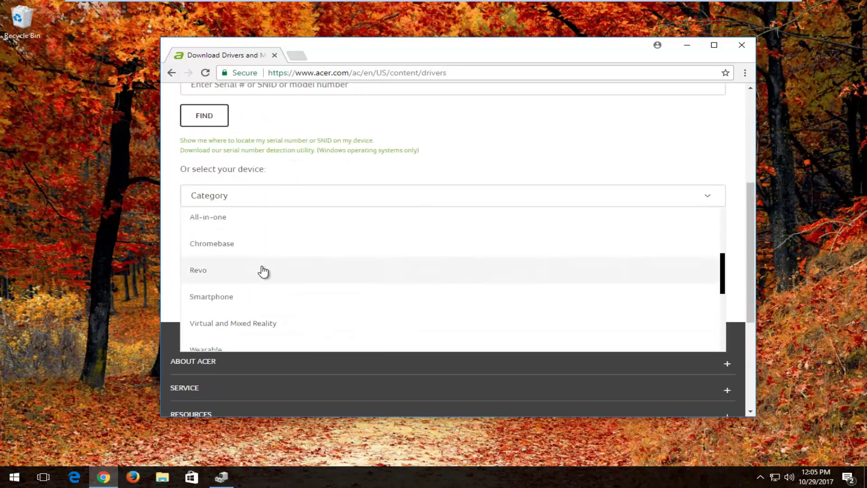
left_click(226, 269)
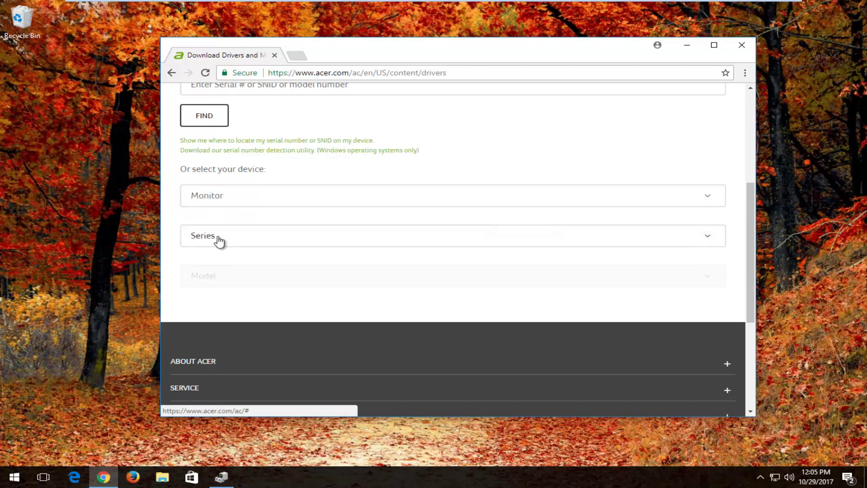
left_click(218, 240)
scroll(223, 304, "down", 2)
left_click(217, 311)
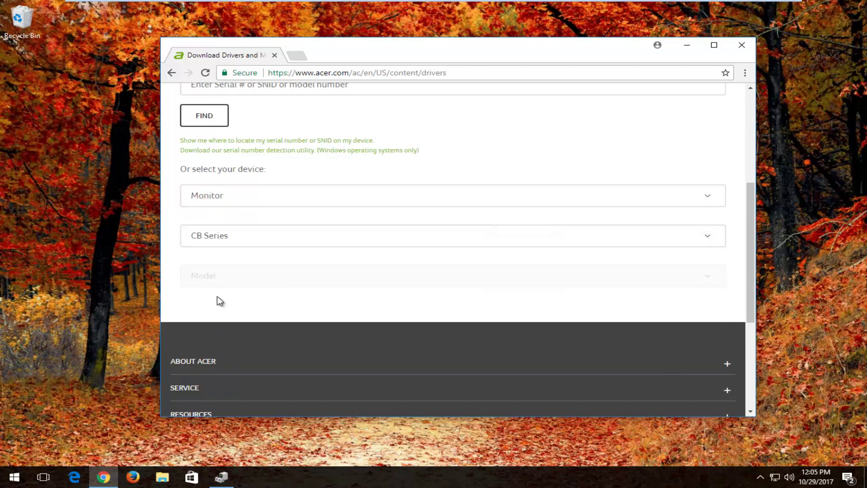
left_click(229, 282)
left_click(224, 321)
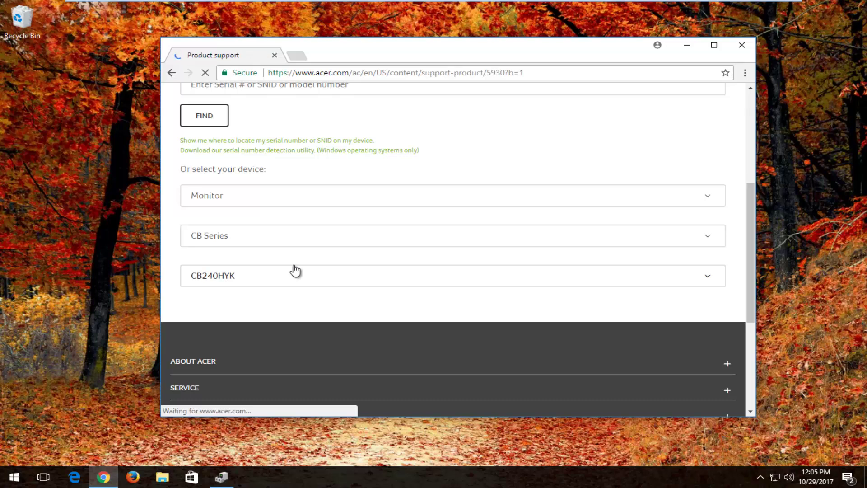
Expand the Driver section to reveal the 12.9 MB Monitor Drivers package for Windows 8 64-bit.
scroll(296, 270, "down", 3)
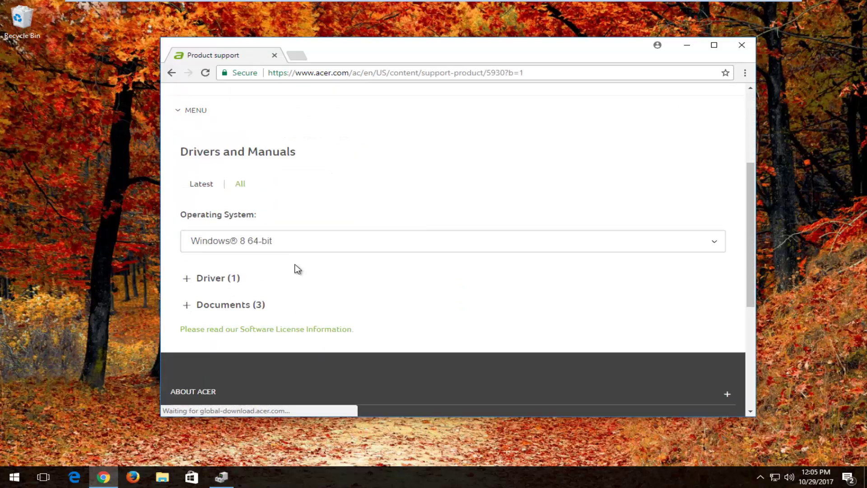
left_click(216, 278)
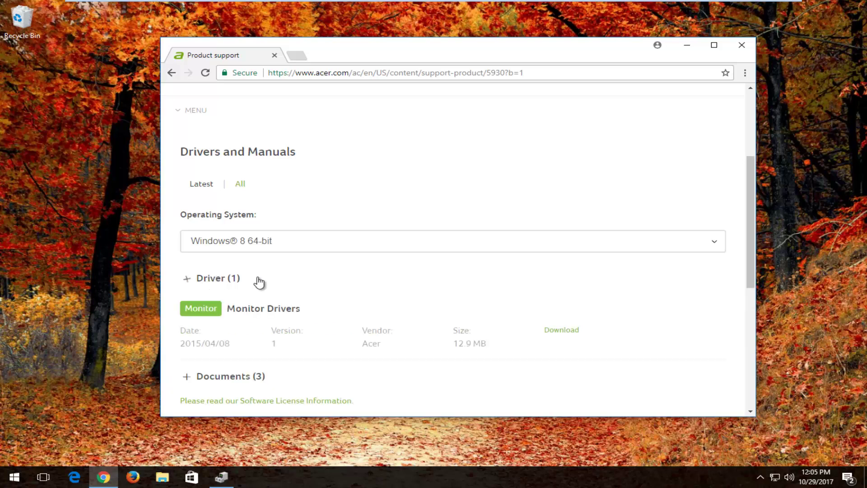
left_click(201, 279)
Close Chrome and then Device Manager, leaving only the desktop.
left_click(742, 45)
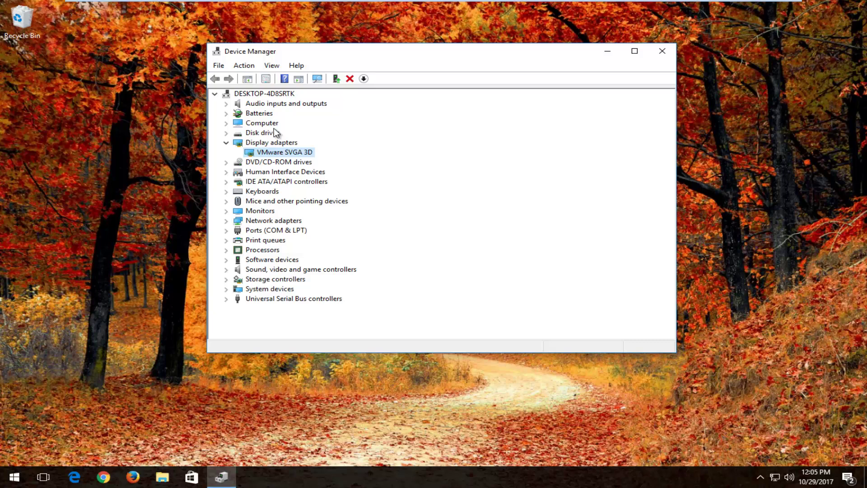
left_click(662, 50)
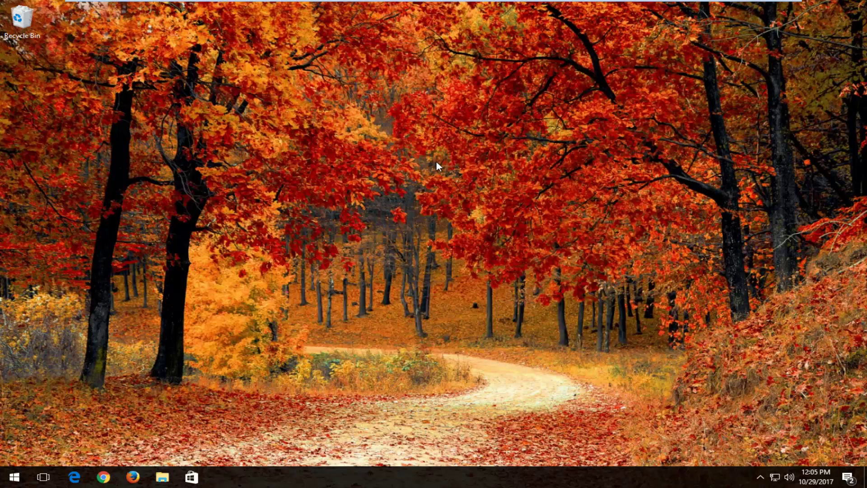